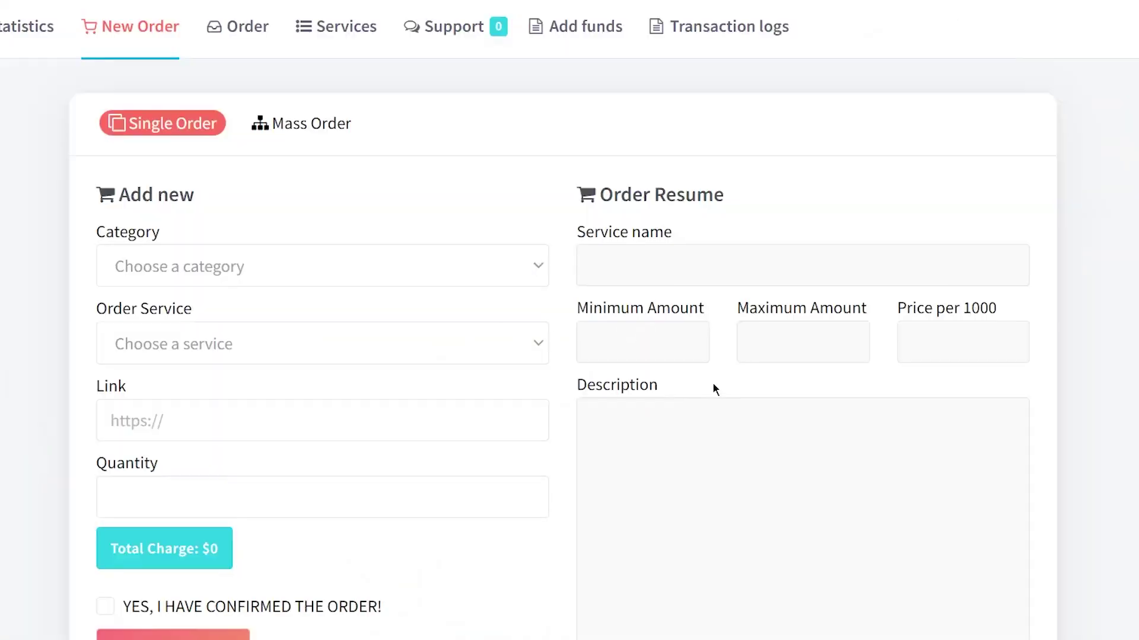
# Step: Examine the service categories offered for a new single order, from the TikTok and Facebook entries to the Instagram and YouTube ones
pyautogui.click(320, 264)
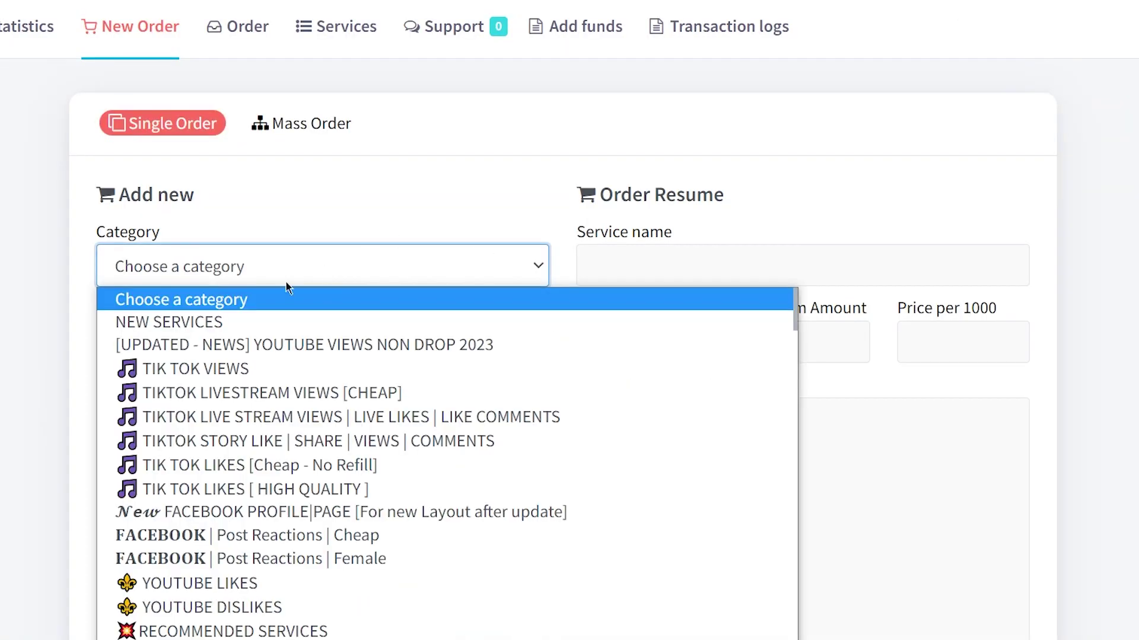
pyautogui.scroll(-3, 297, 118)
pyautogui.click(295, 114)
pyautogui.scroll(-4, 330, 299)
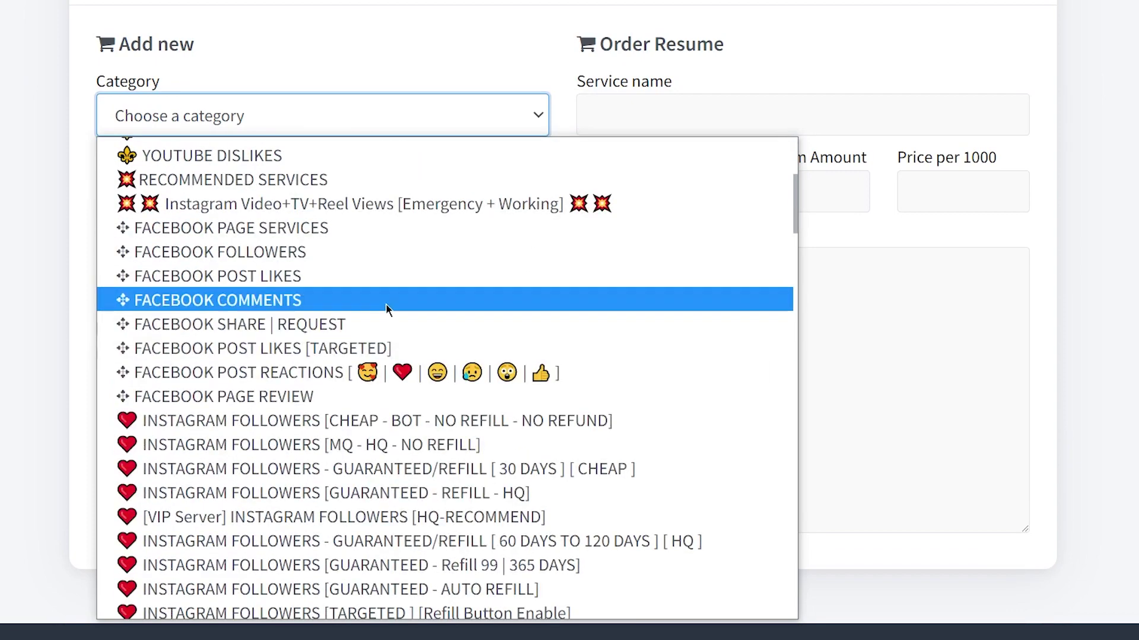
pyautogui.scroll(-3, 383, 323)
pyautogui.scroll(-10, 308, 341)
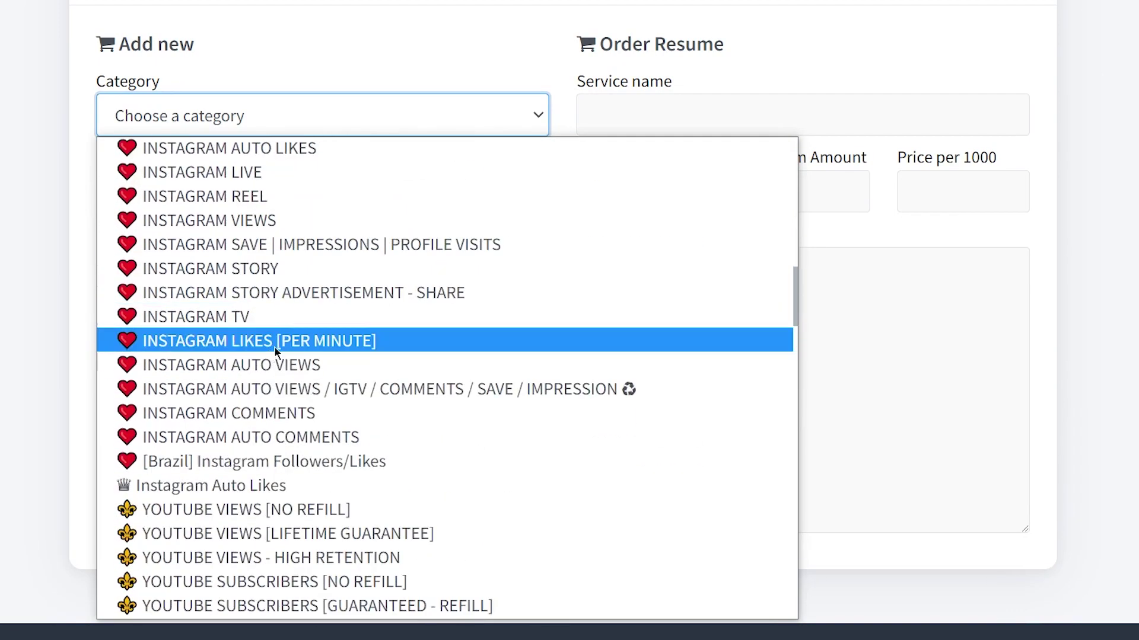
pyautogui.scroll(3, 151, 77)
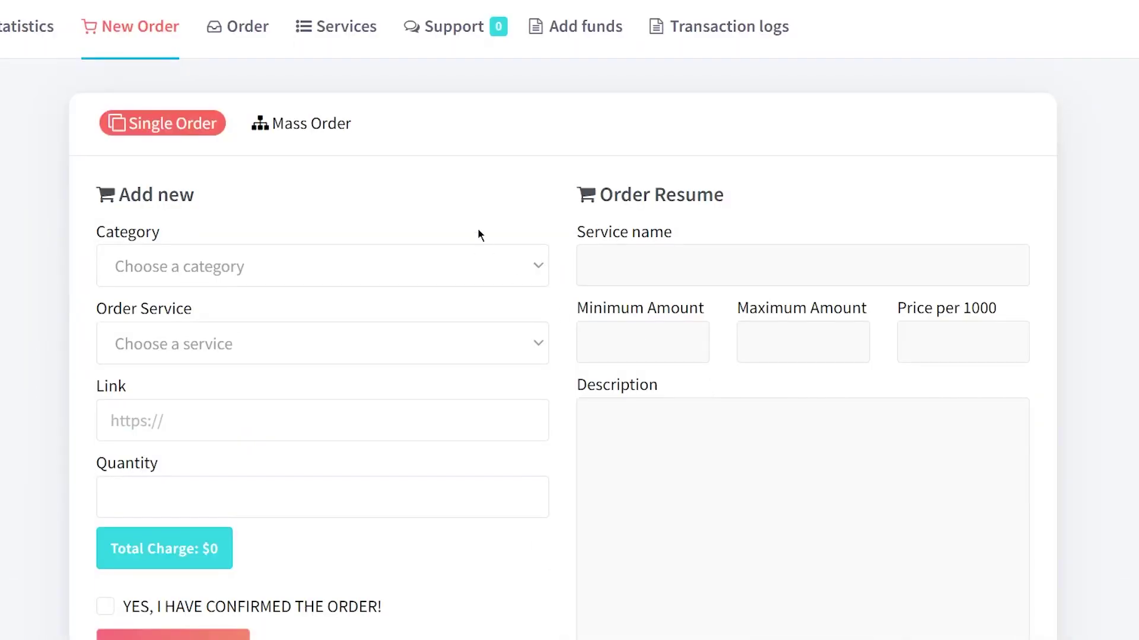
pyautogui.scroll(-2, 345, 264)
pyautogui.click(297, 113)
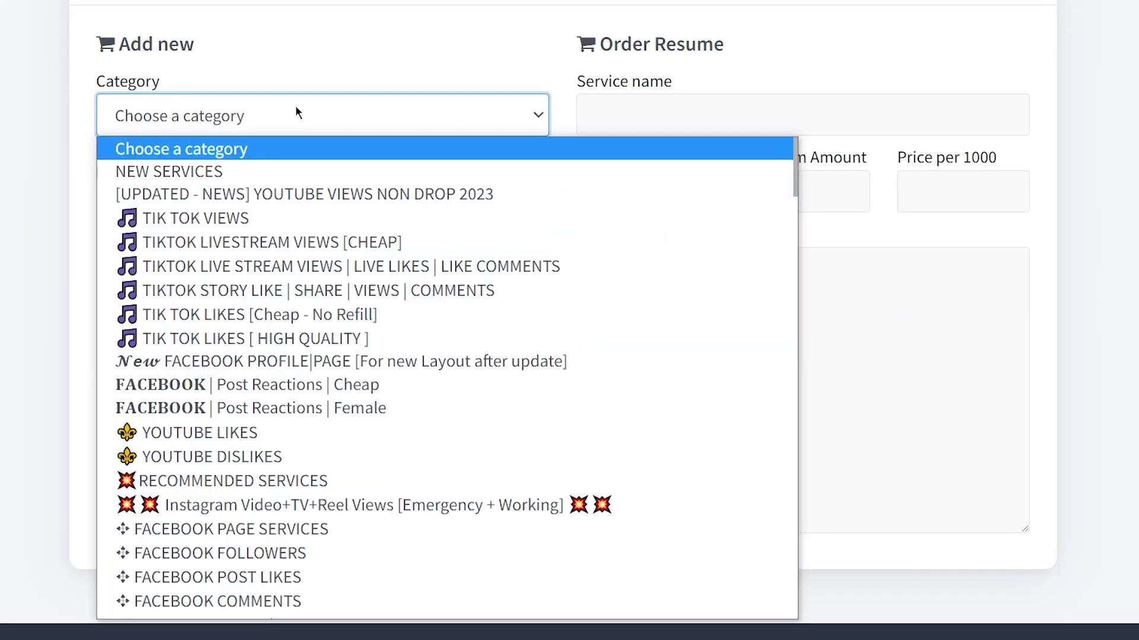
pyautogui.scroll(-5, 231, 284)
pyautogui.scroll(-3, 403, 293)
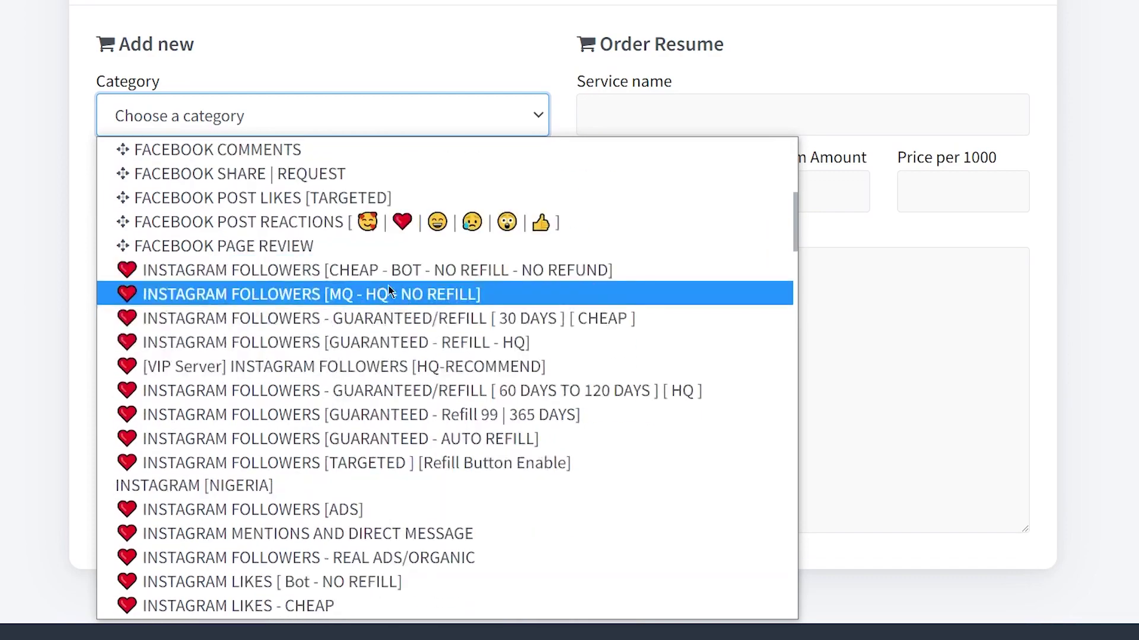
pyautogui.scroll(-5, 397, 330)
pyautogui.scroll(-4, 386, 323)
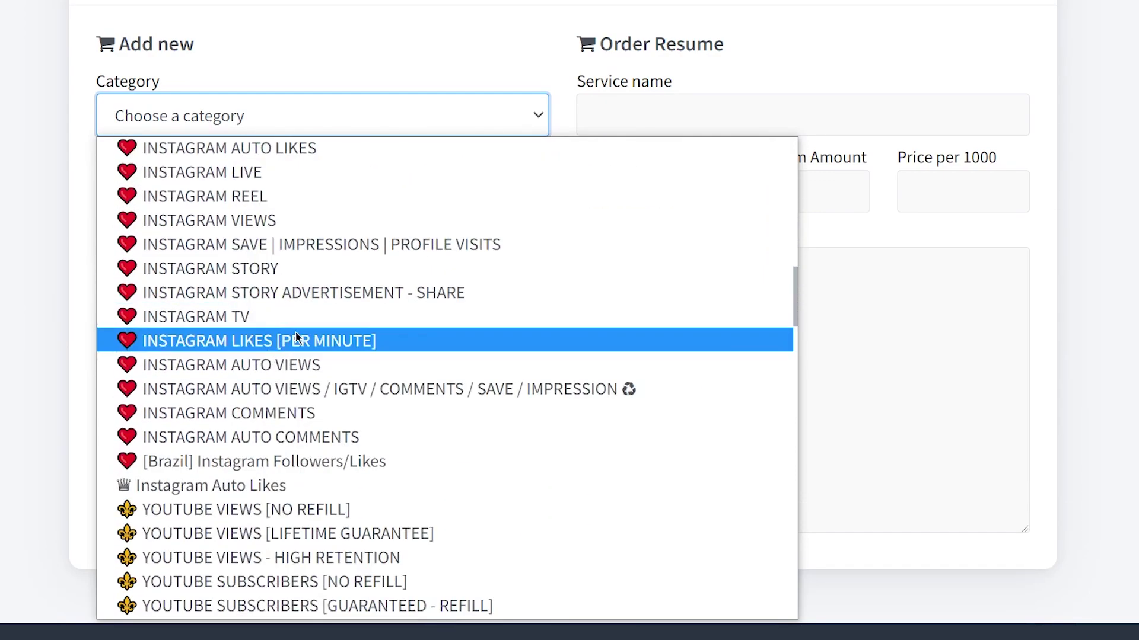
pyautogui.click(25, 247)
pyautogui.scroll(3, 26, 246)
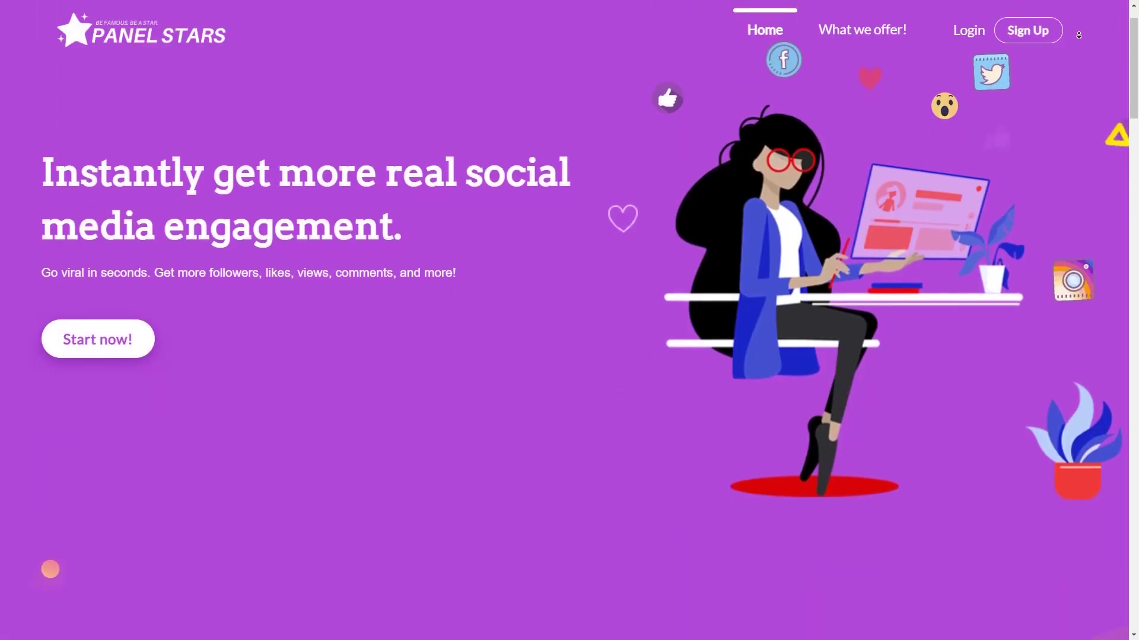
# Step: Examine the introductory section of the Panel Stars home page
pyautogui.scroll(-1, 1078, 35)
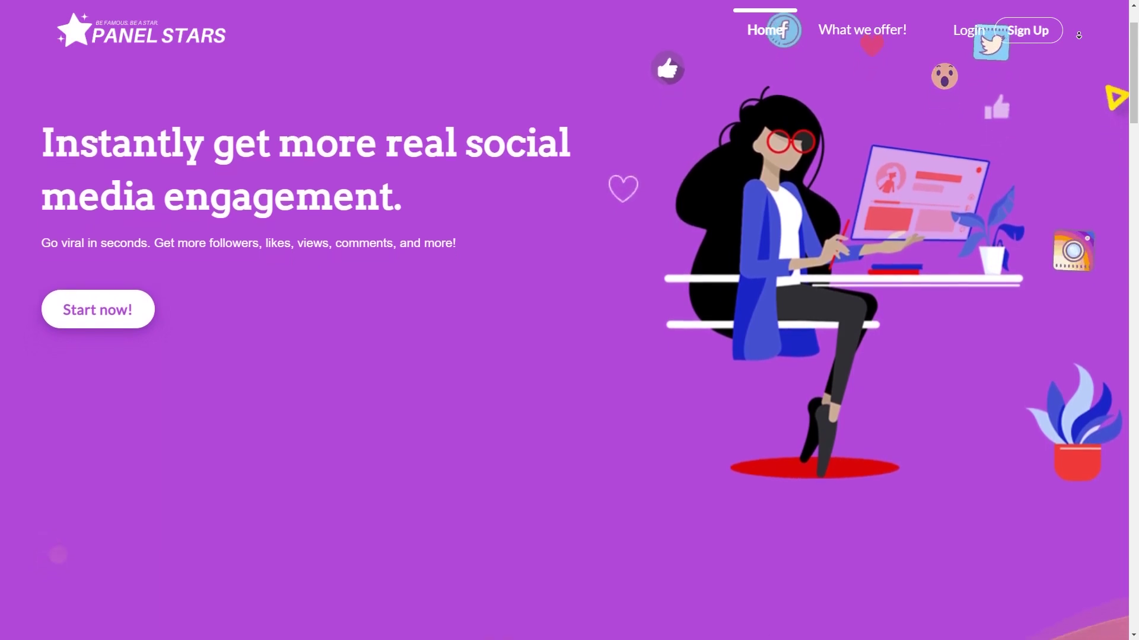
pyautogui.scroll(-1, 1078, 35)
pyautogui.scroll(-1, 1078, 35)
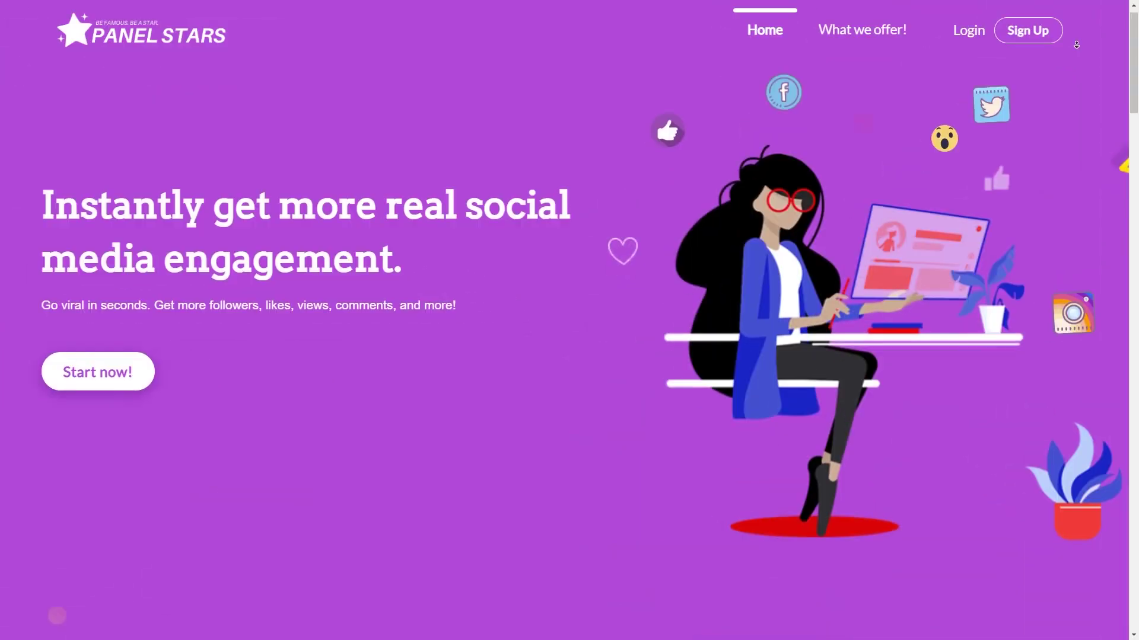
pyautogui.scroll(-1, 1078, 35)
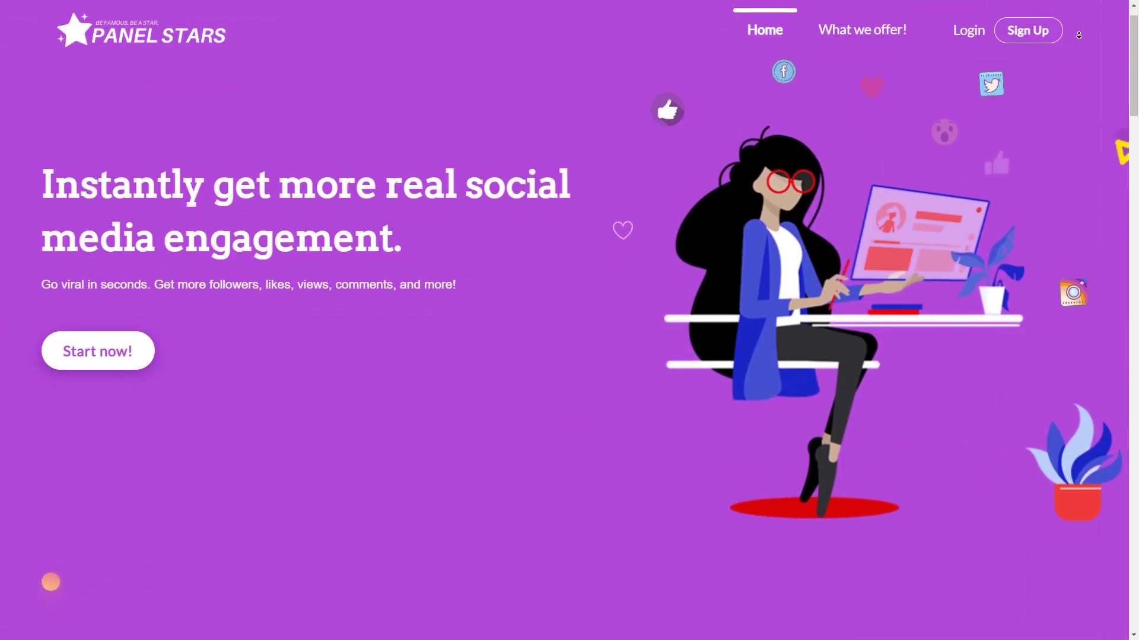
pyautogui.scroll(-1, 1078, 35)
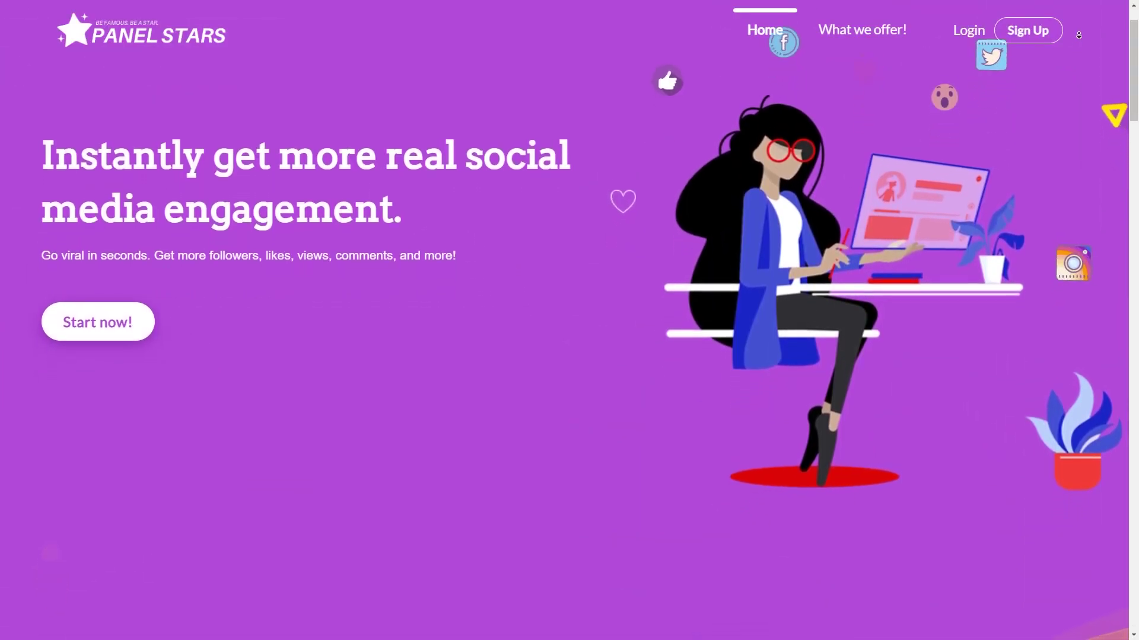
pyautogui.scroll(-1, 1078, 35)
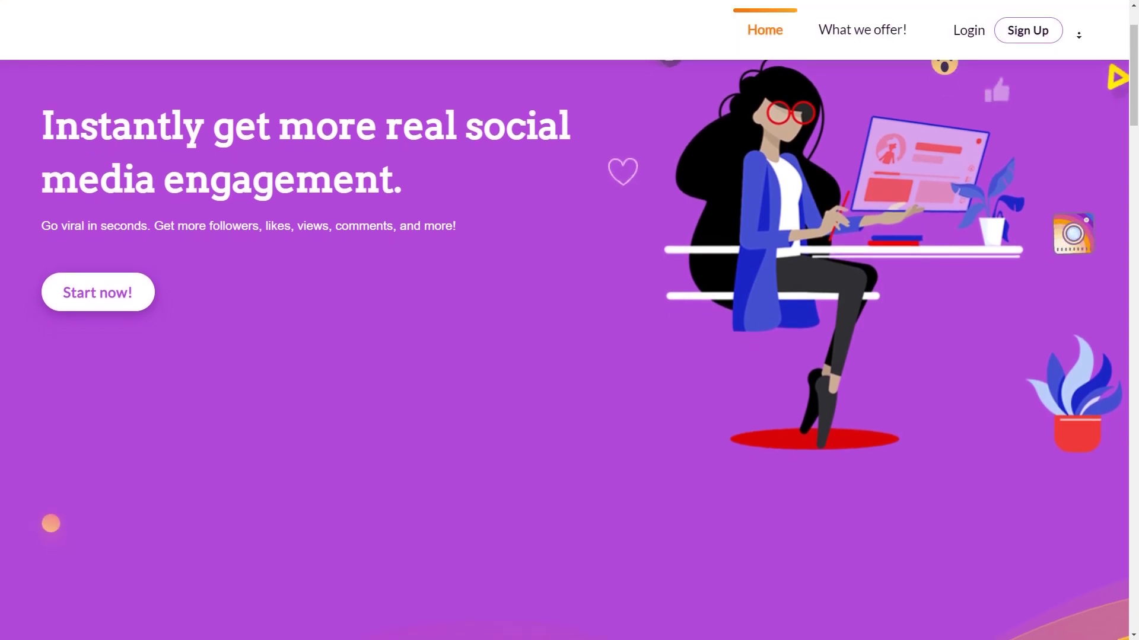
pyautogui.scroll(-1, 1078, 35)
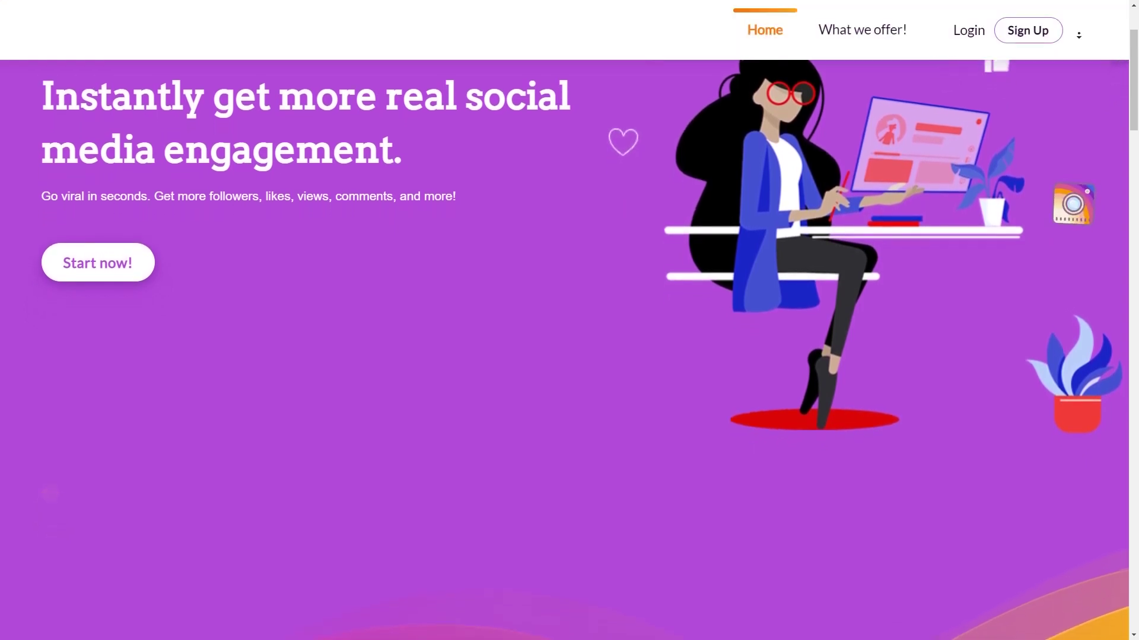
pyautogui.scroll(-1, 1078, 35)
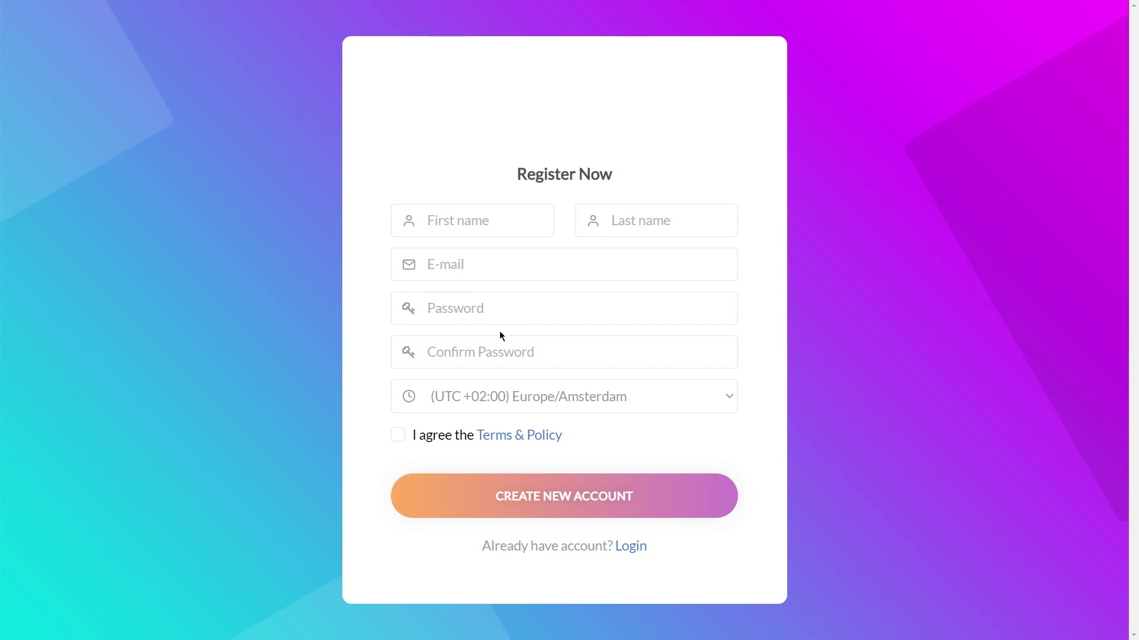
# Step: Switch from the account registration form to the login page for existing accounts
pyautogui.click(423, 445)
pyautogui.click(623, 545)
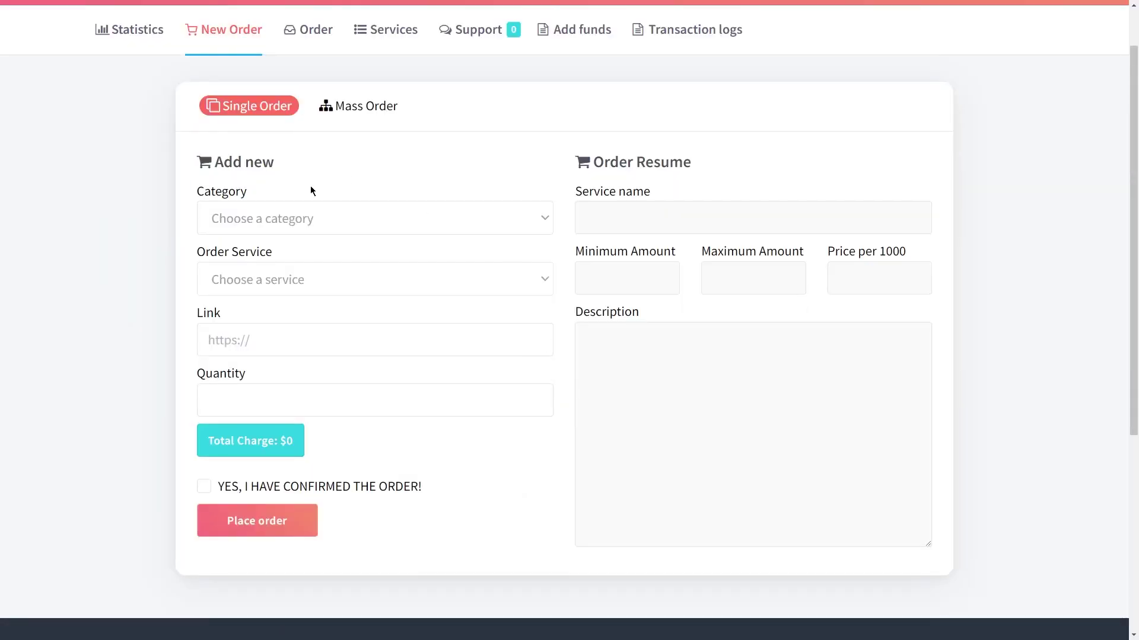
pyautogui.click(293, 219)
pyautogui.scroll(-10, 340, 354)
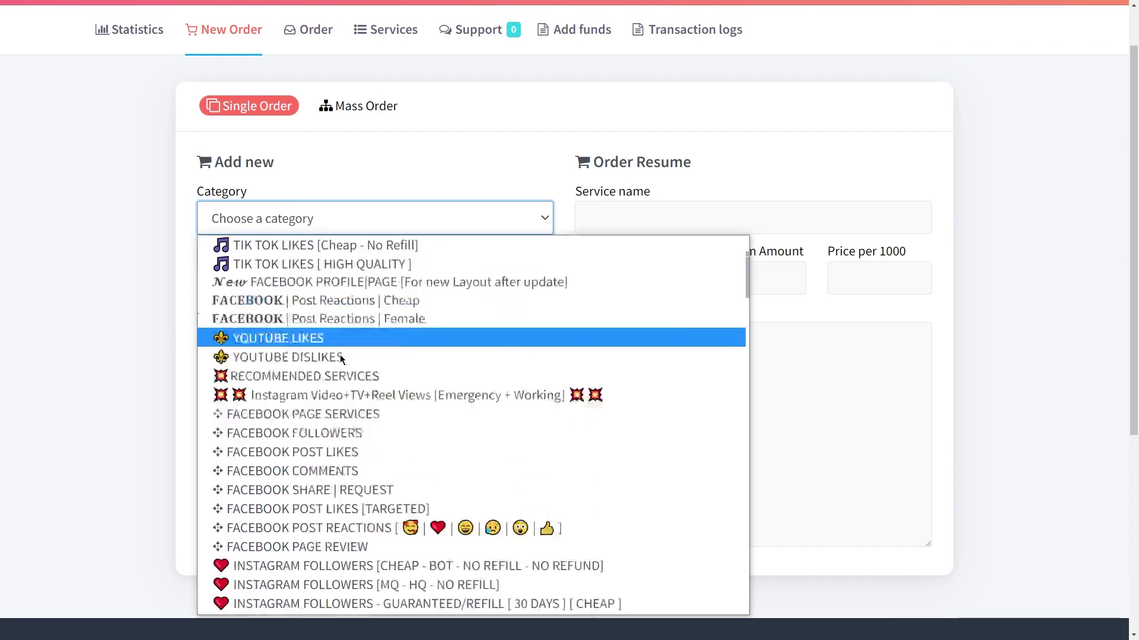
pyautogui.scroll(-2, 326, 330)
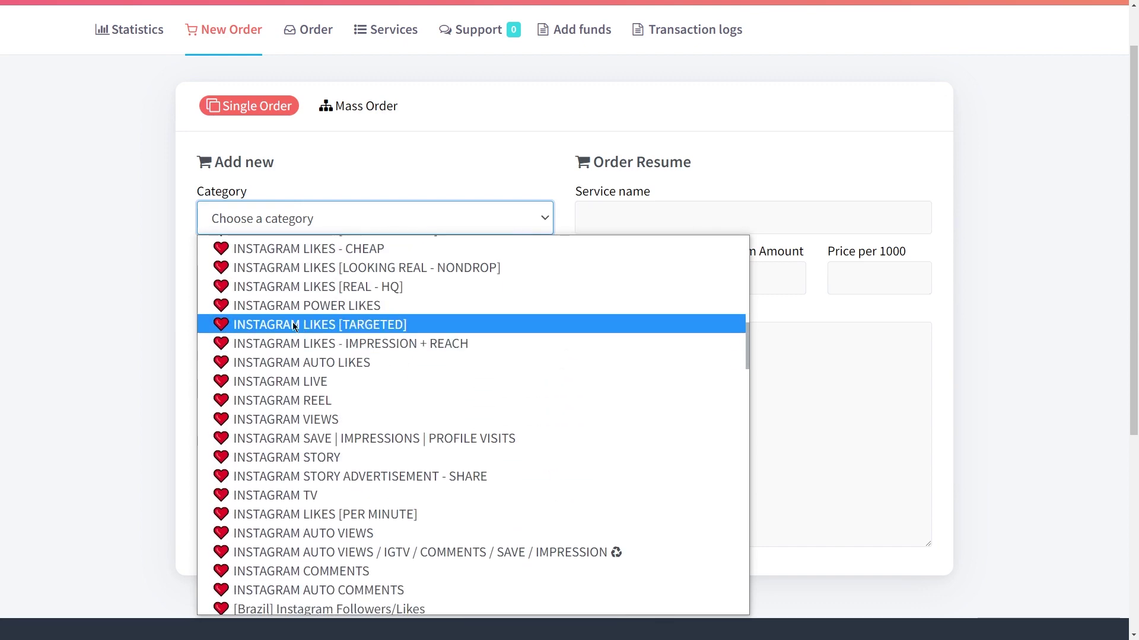
pyautogui.scroll(2, 291, 318)
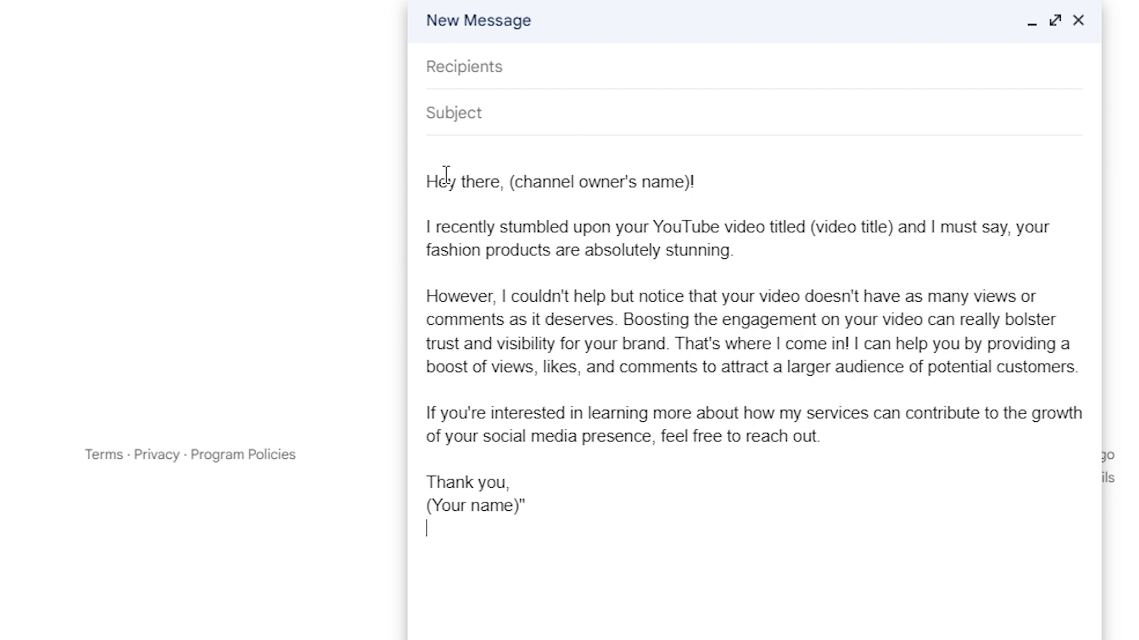
# Step: Review the outreach email draft paragraph by paragraph, from the greeting and video compliment through the engagement offer to the sign-off
pyautogui.moveTo(429, 184); pyautogui.dragTo(742, 185)
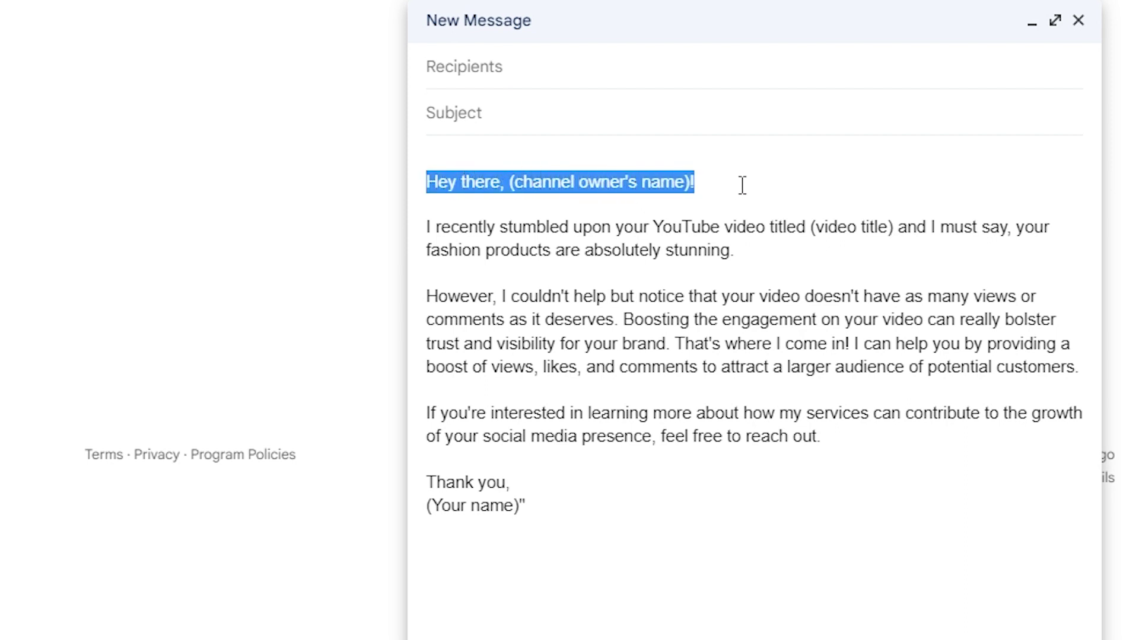
pyautogui.click(668, 169)
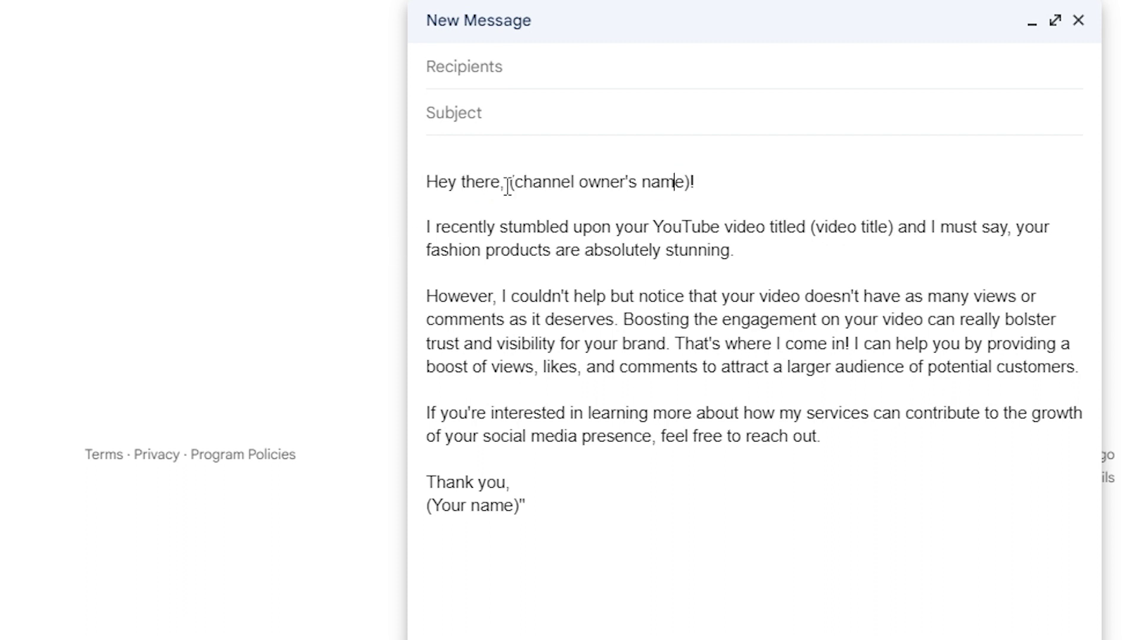
pyautogui.moveTo(426, 225); pyautogui.dragTo(754, 259)
pyautogui.moveTo(427, 296); pyautogui.dragTo(436, 408)
pyautogui.moveTo(449, 413); pyautogui.dragTo(498, 449)
pyautogui.click(498, 449)
pyautogui.moveTo(425, 437); pyautogui.dragTo(833, 437)
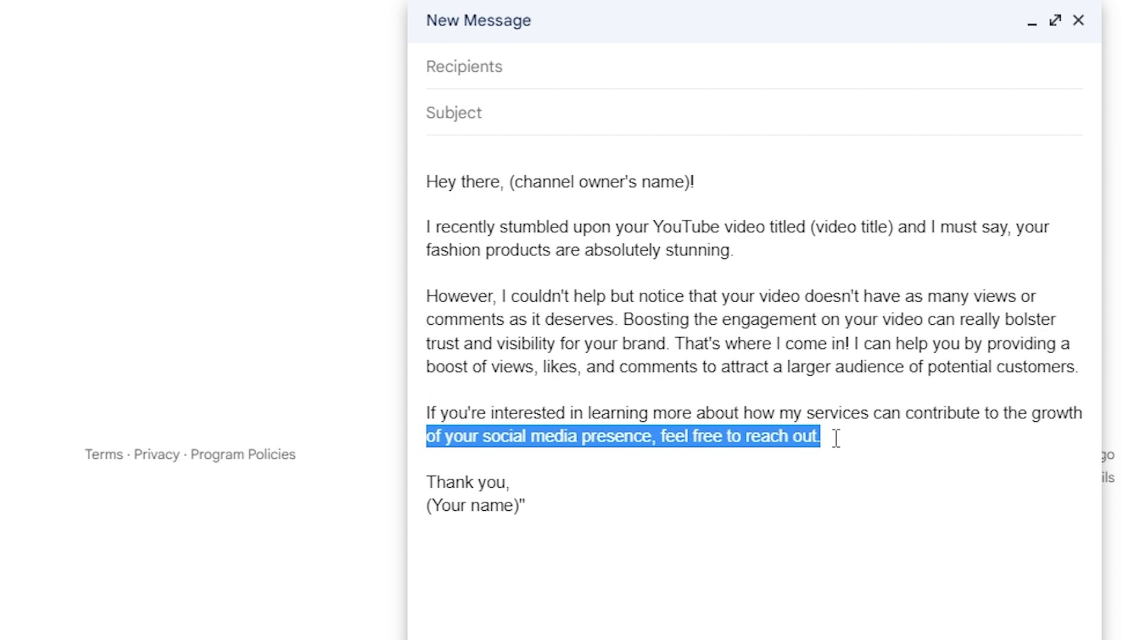
pyautogui.click(519, 461)
pyautogui.tripleClick(529, 477)
pyautogui.tripleClick(480, 509)
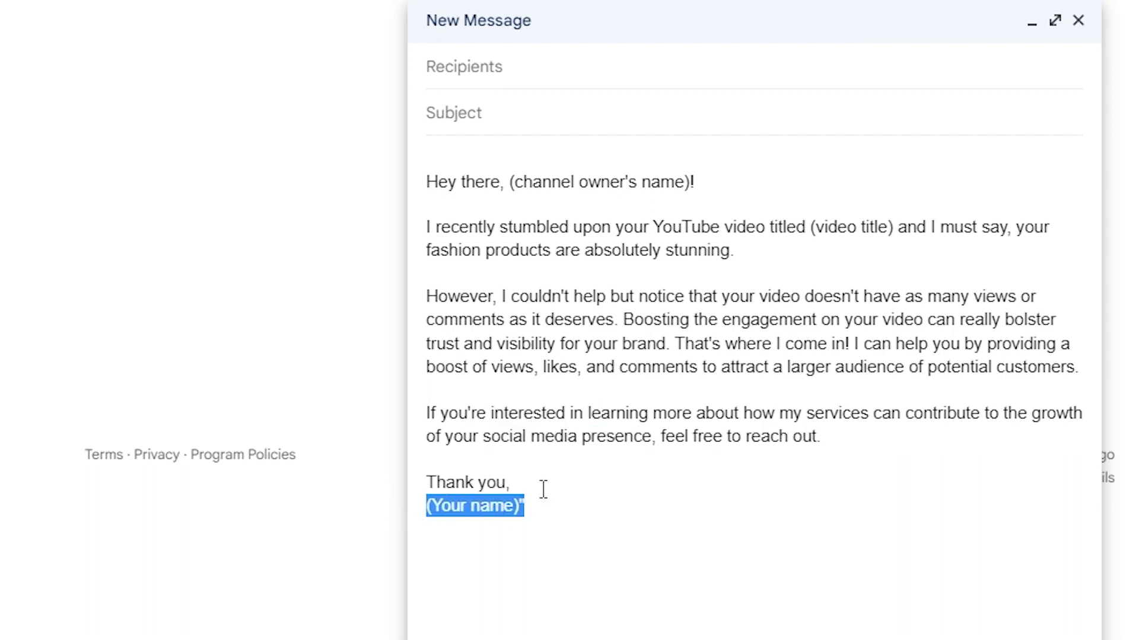
pyautogui.click(559, 481)
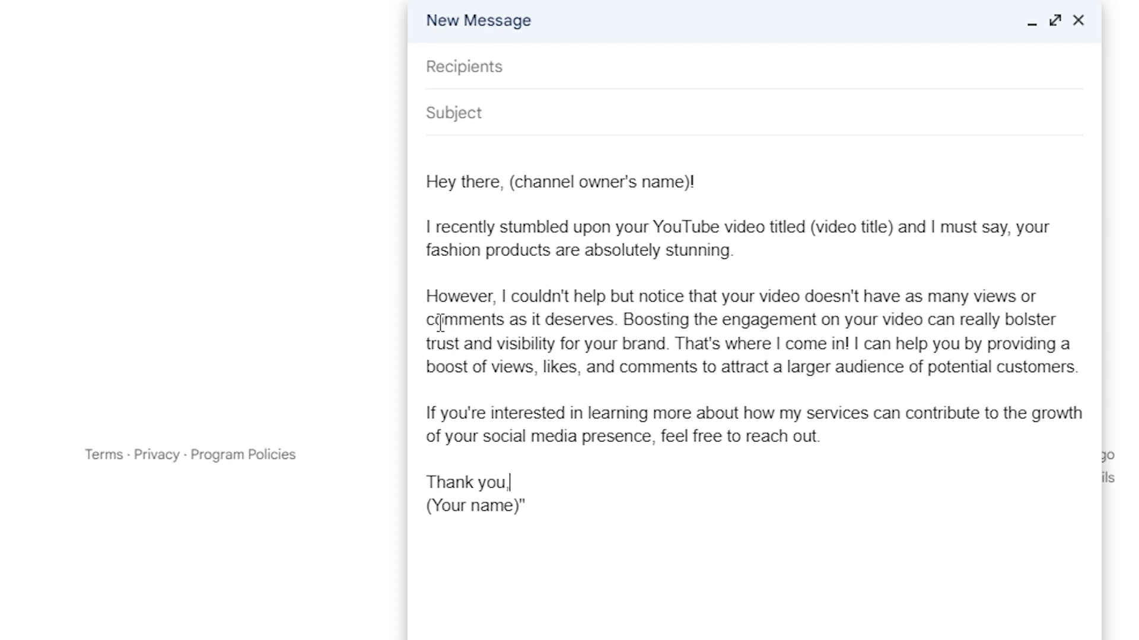
pyautogui.moveTo(734, 250); pyautogui.dragTo(711, 250)
pyautogui.click(646, 344)
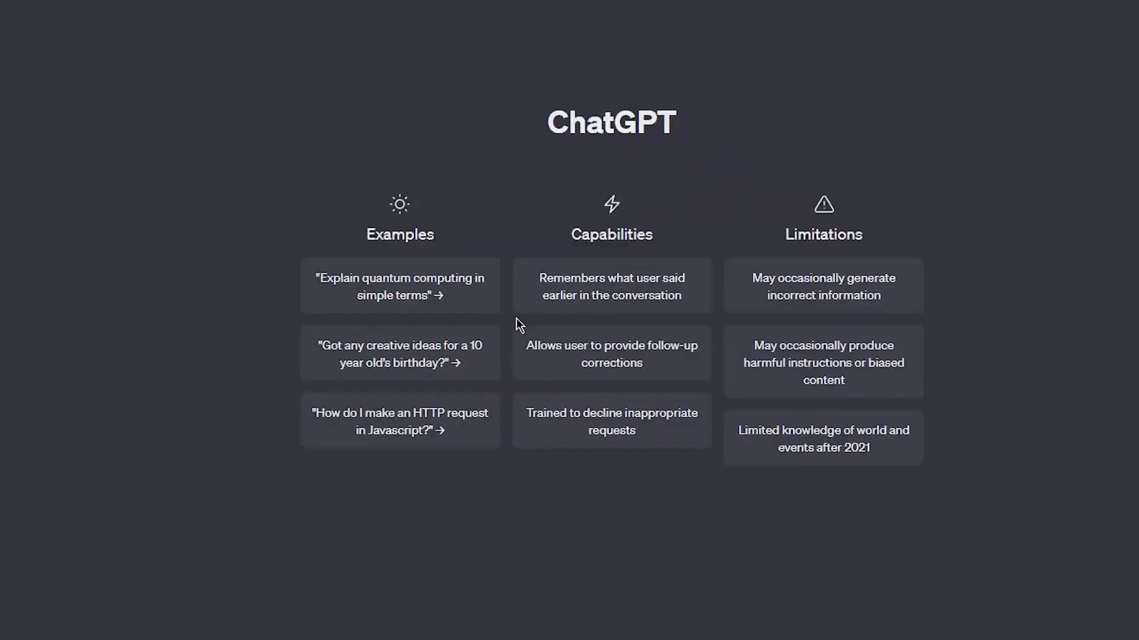
pyautogui.moveTo(550, 121); pyautogui.dragTo(688, 120)
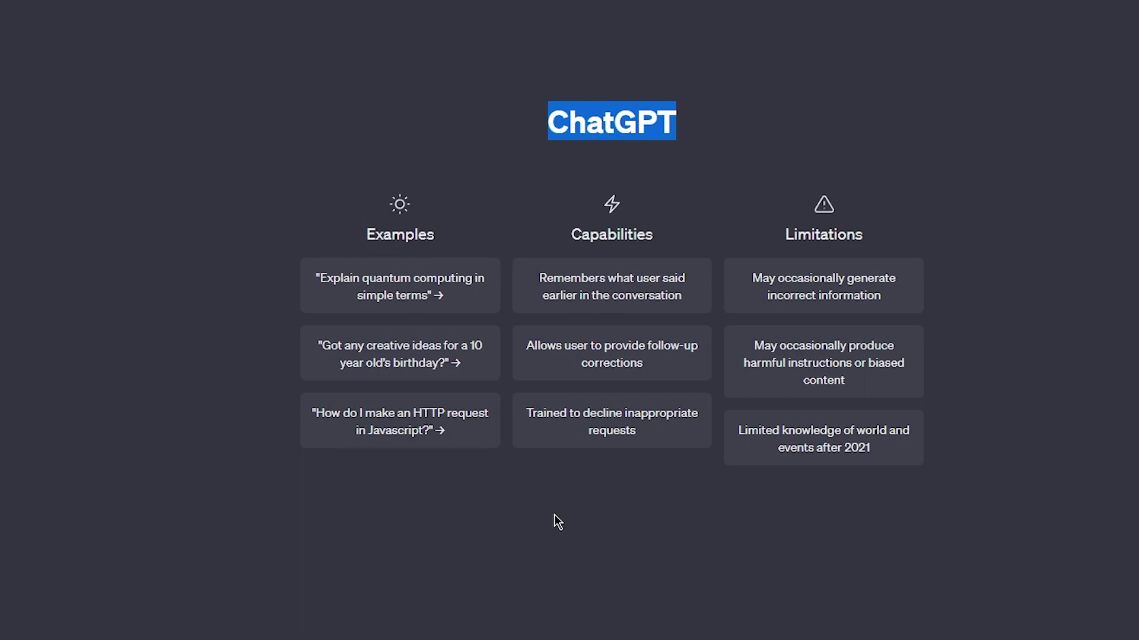
pyautogui.click(529, 555)
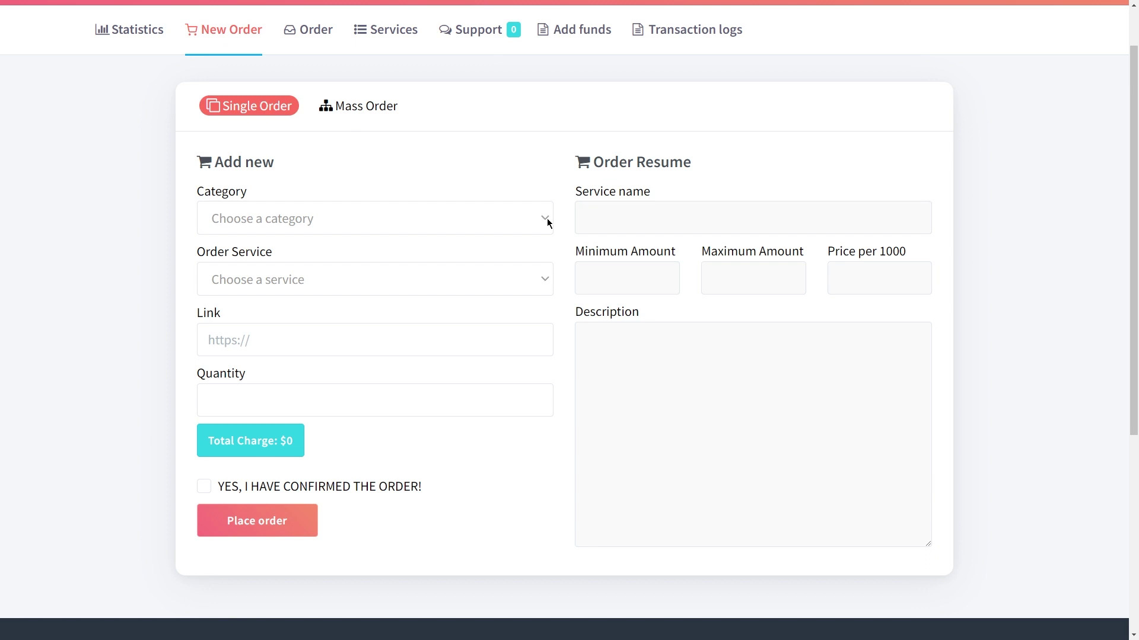
# Step: Set the category of the new single order to YOUTUBE VIEWS - HIGH RETENTION
pyautogui.click(274, 230)
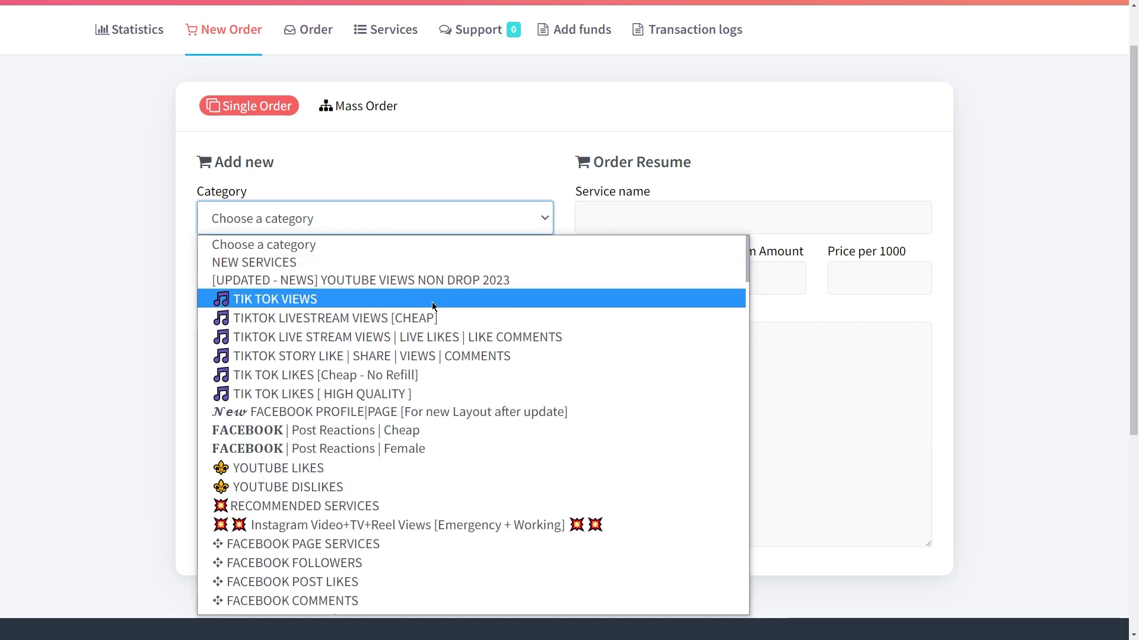
pyautogui.scroll(-5, 439, 320)
pyautogui.scroll(-15, 398, 336)
pyautogui.scroll(8, 343, 383)
pyautogui.scroll(-2, 356, 433)
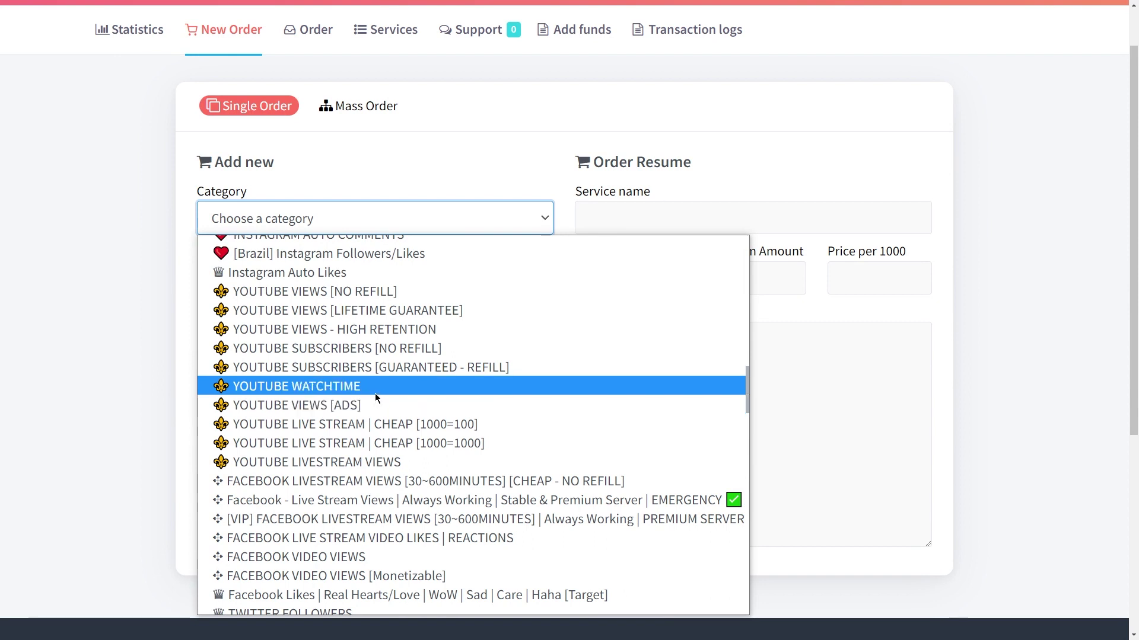
pyautogui.click(363, 330)
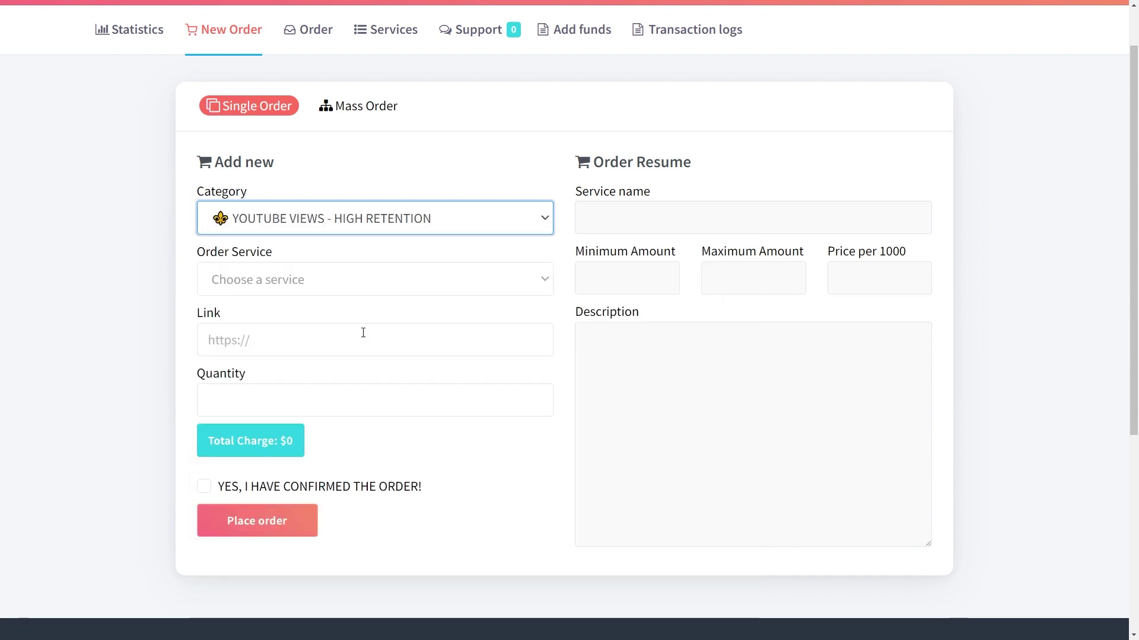
# Step: Set the quantity of the YouTube views order to 1000
pyautogui.click(321, 277)
pyautogui.click(319, 279)
pyautogui.click(288, 389)
pyautogui.write('1000')
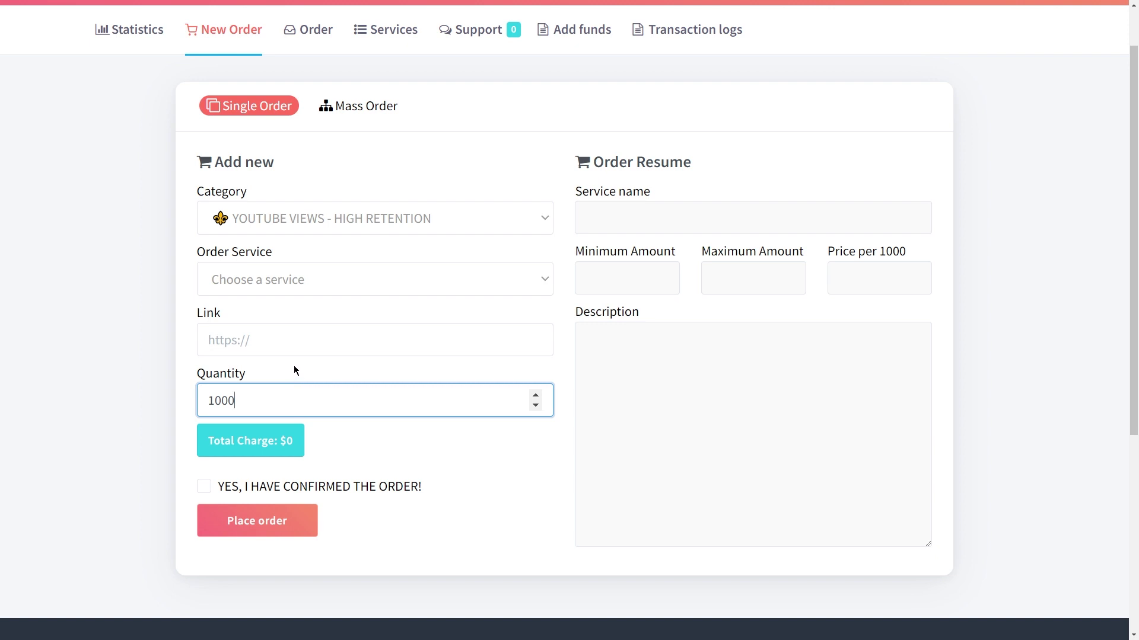
pyautogui.moveTo(309, 364); pyautogui.dragTo(204, 378)
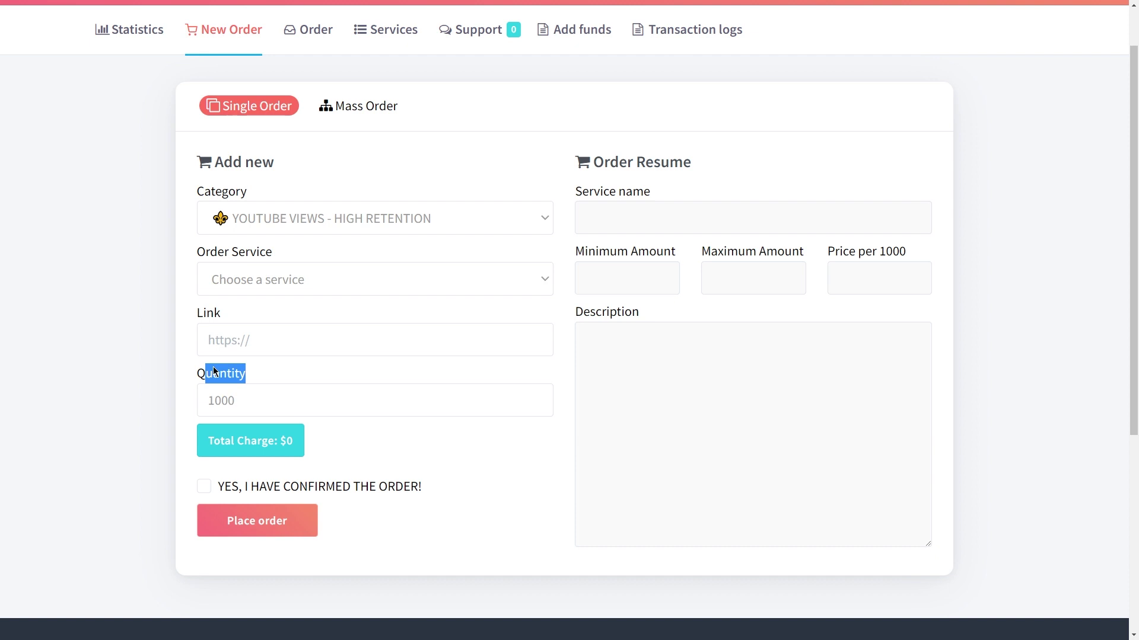
pyautogui.click(266, 369)
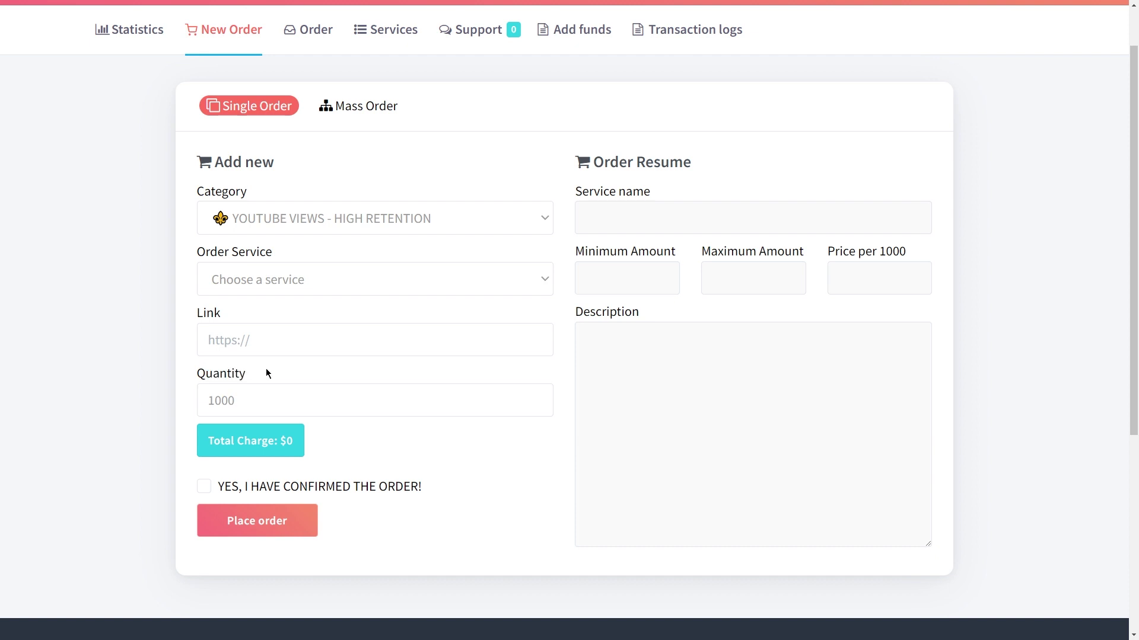